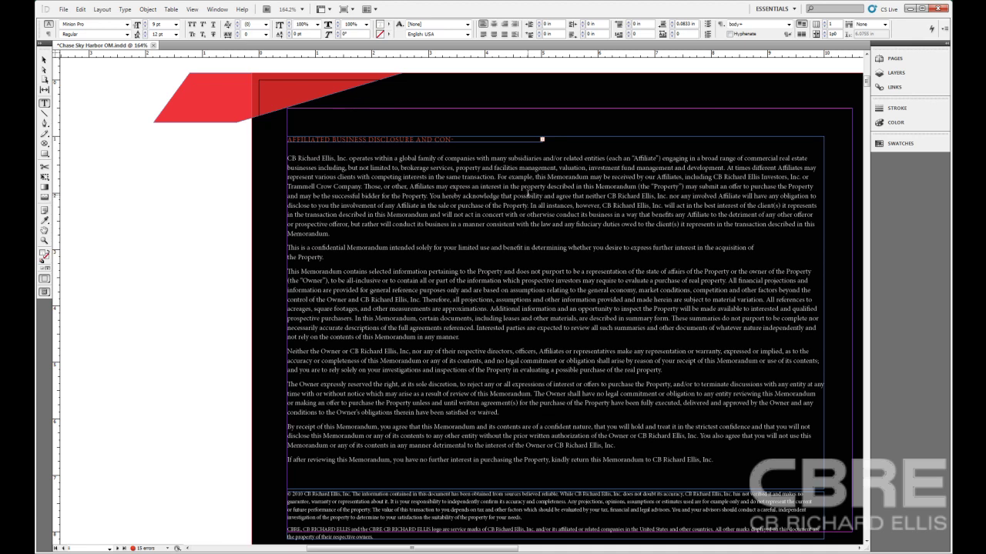
- Select the disclosure body text frame, open its story in the Story Editor (Ctrl+Y), and scroll through it
click(530, 187)
click(43, 61)
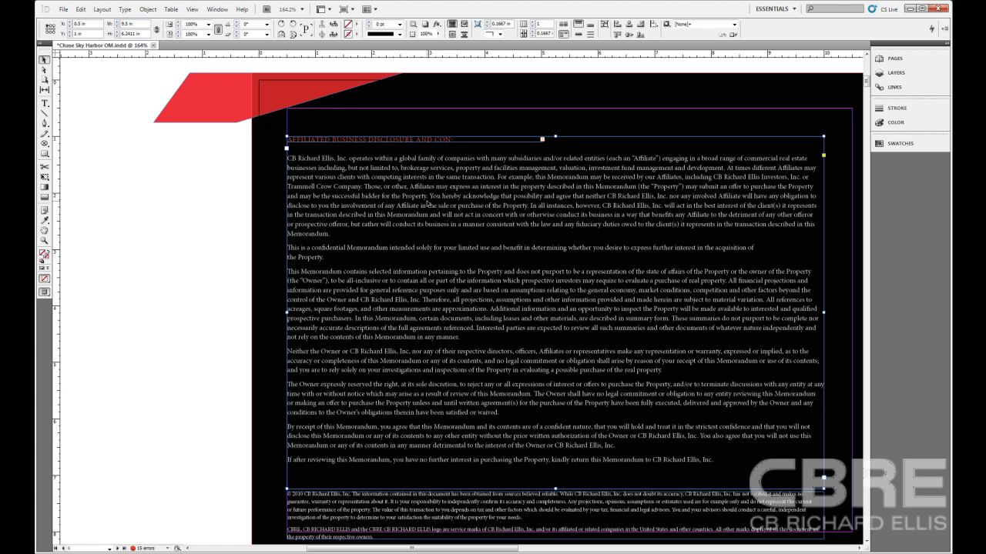
click(81, 9)
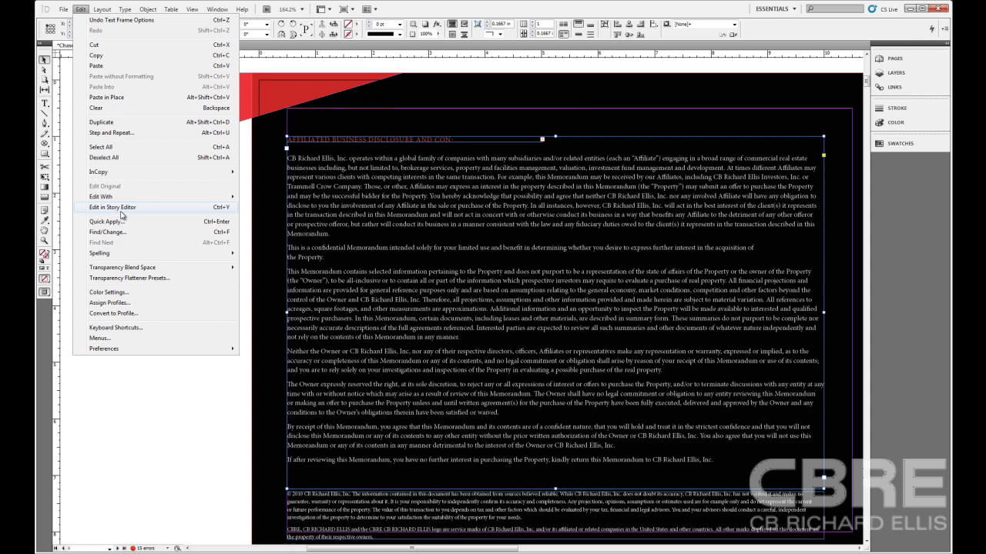
click(267, 215)
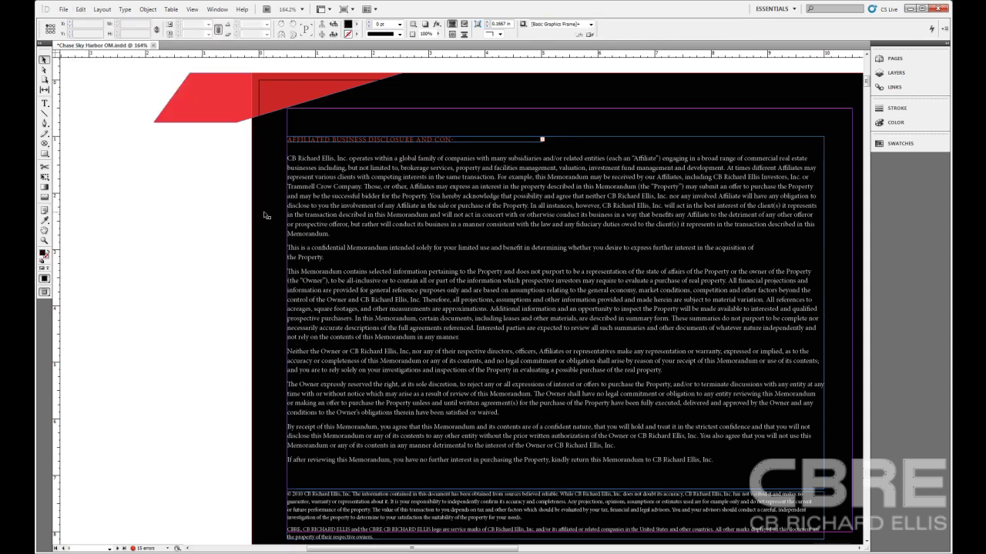
click(311, 202)
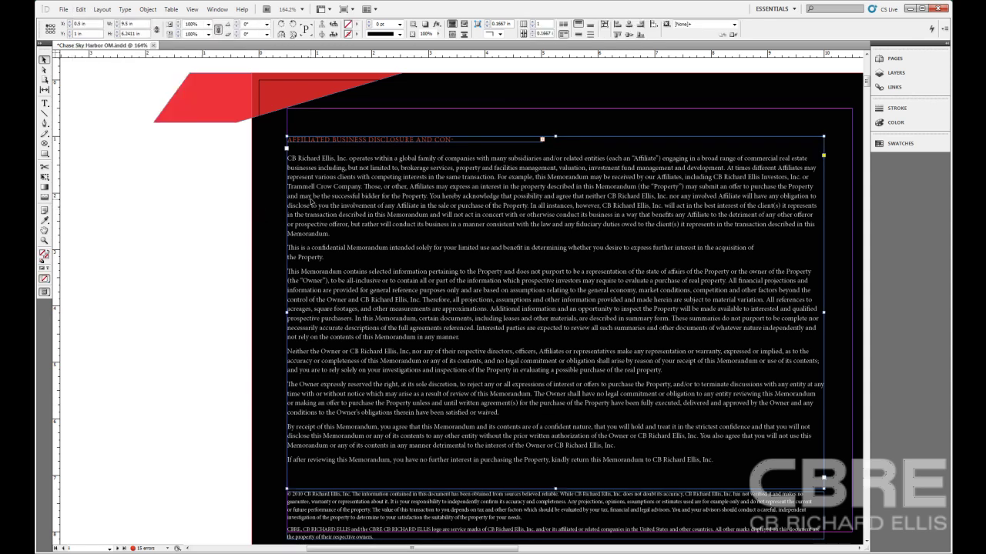
key(ctrl+y)
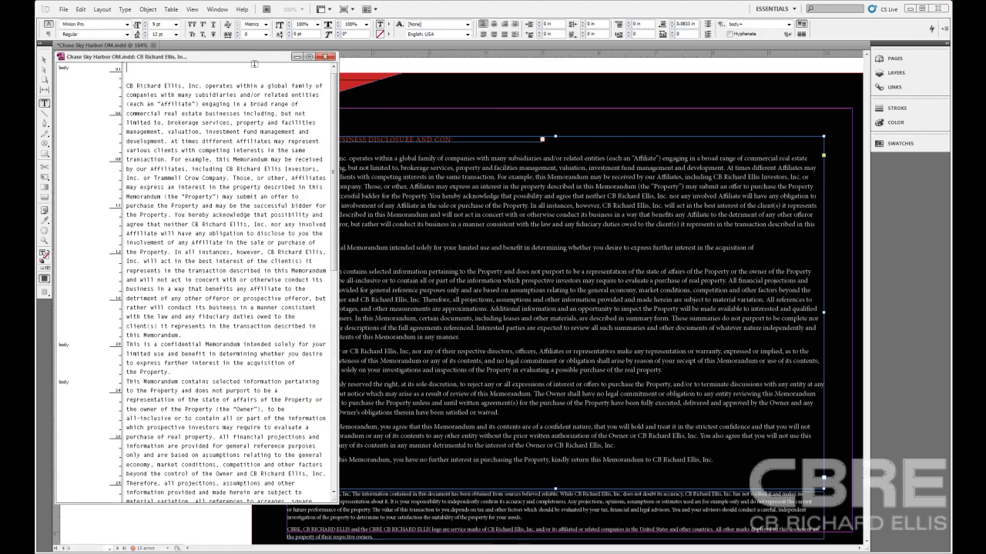
drag(237, 61, 258, 62)
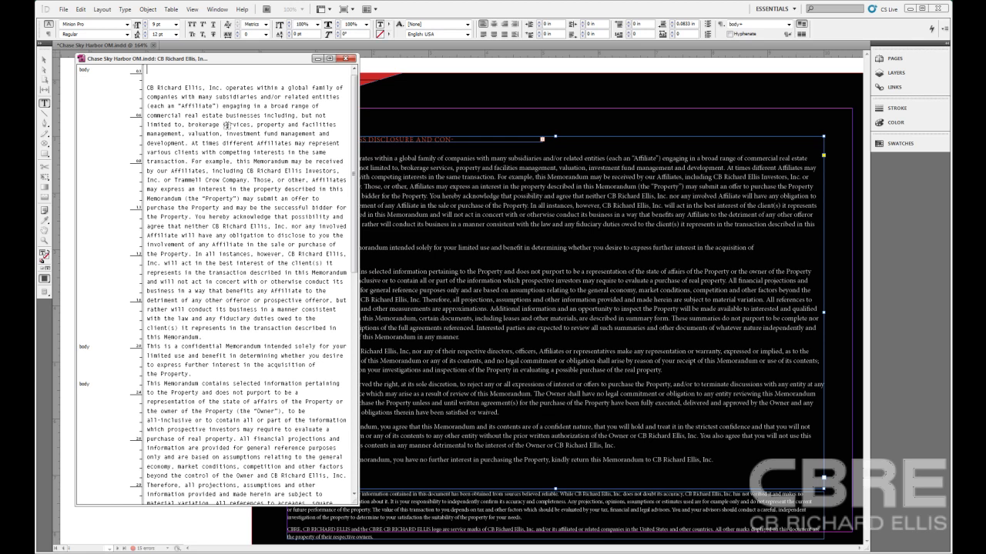
scroll(191, 208, down, 10)
scroll(193, 217, down, 5)
scroll(193, 217, up, 20)
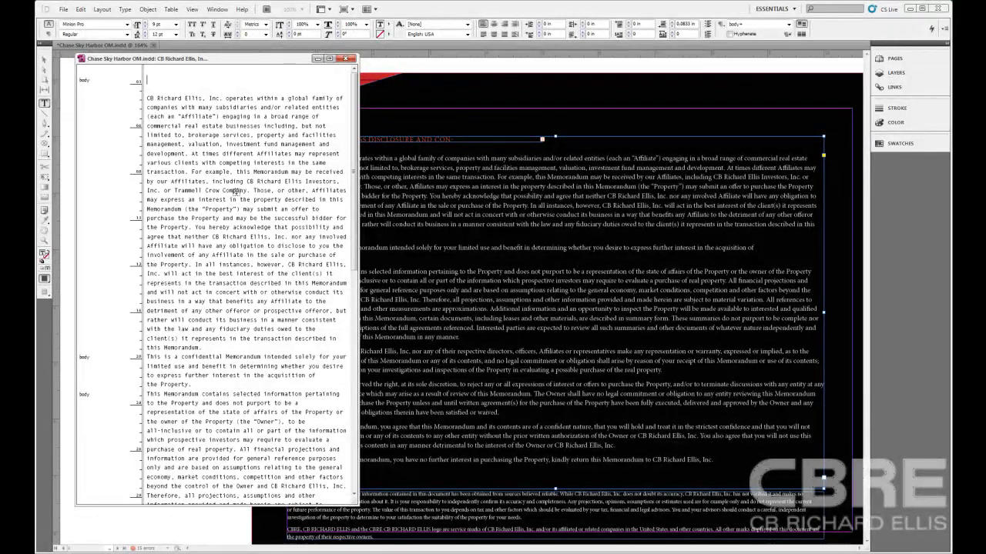
- Set Story Editor Display preferences to Futura BdCn BT font and Barbell cursor, accepting the font warning
key(ctrl+k)
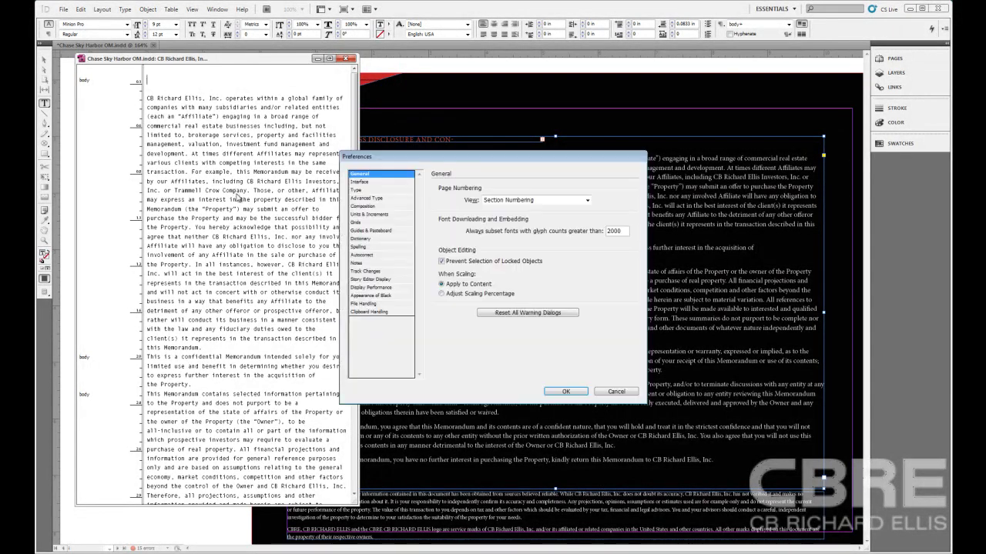
click(381, 281)
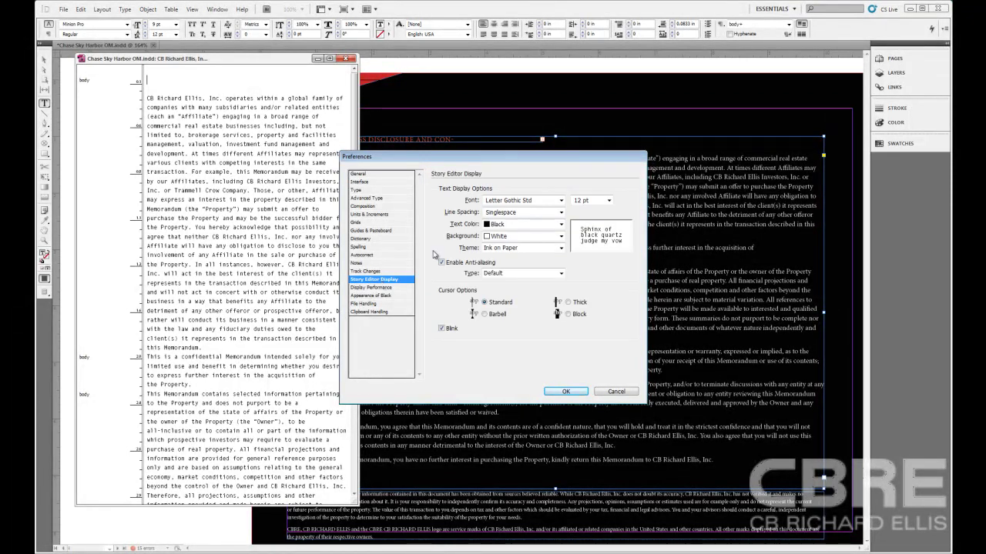
click(562, 200)
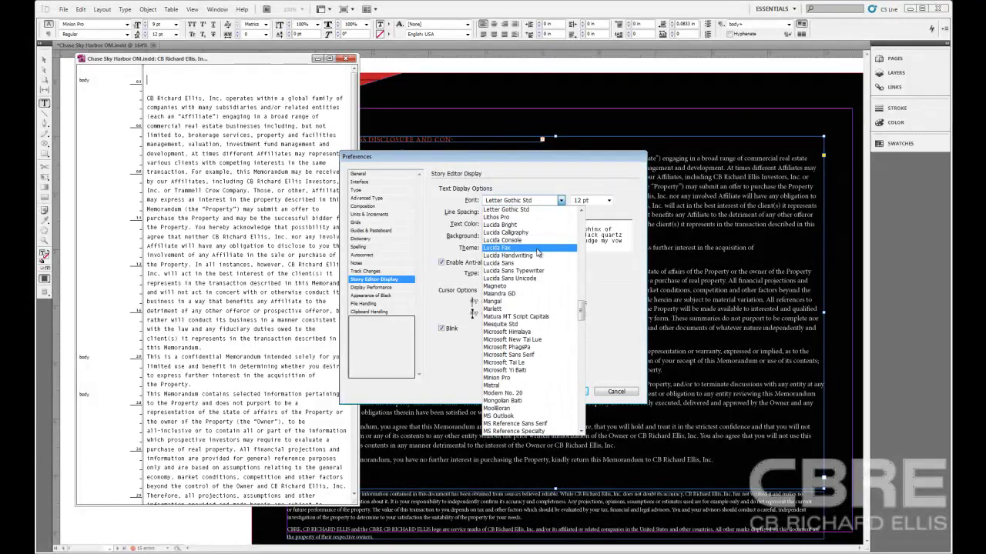
key(f)
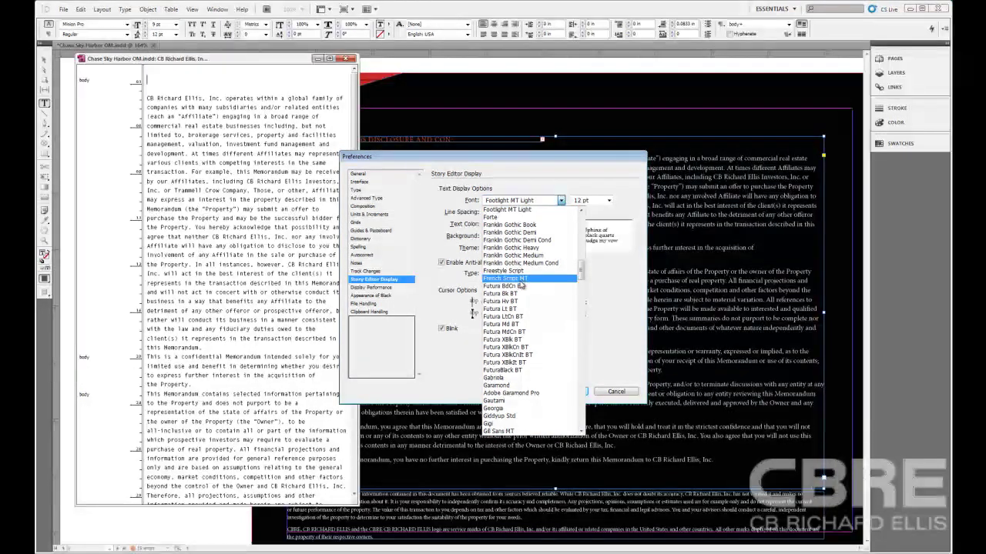
click(518, 286)
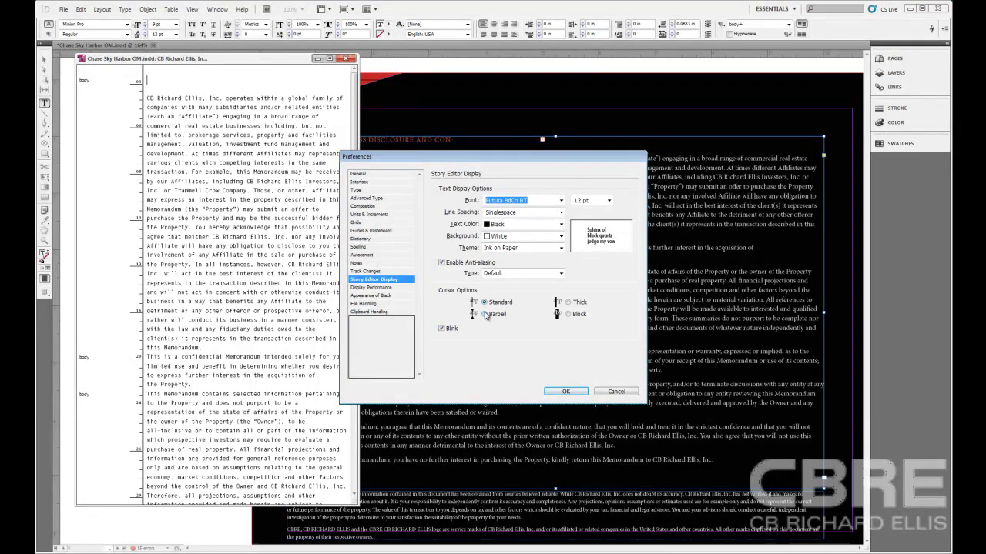
click(484, 314)
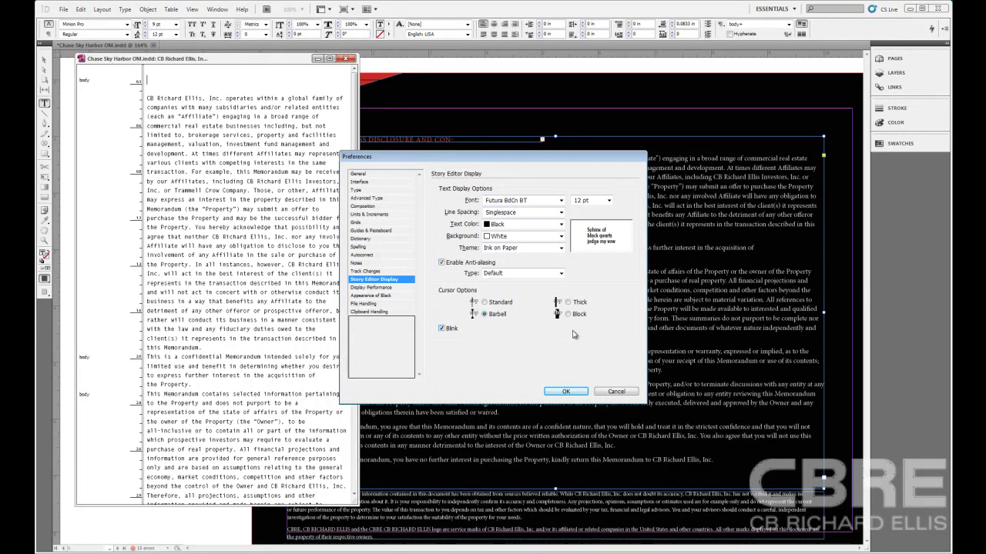
click(566, 392)
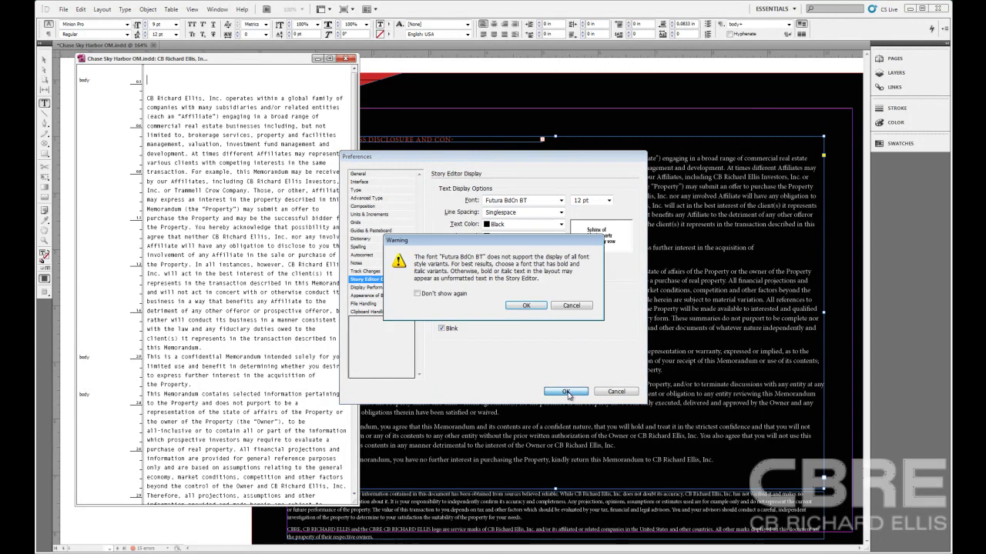
click(524, 306)
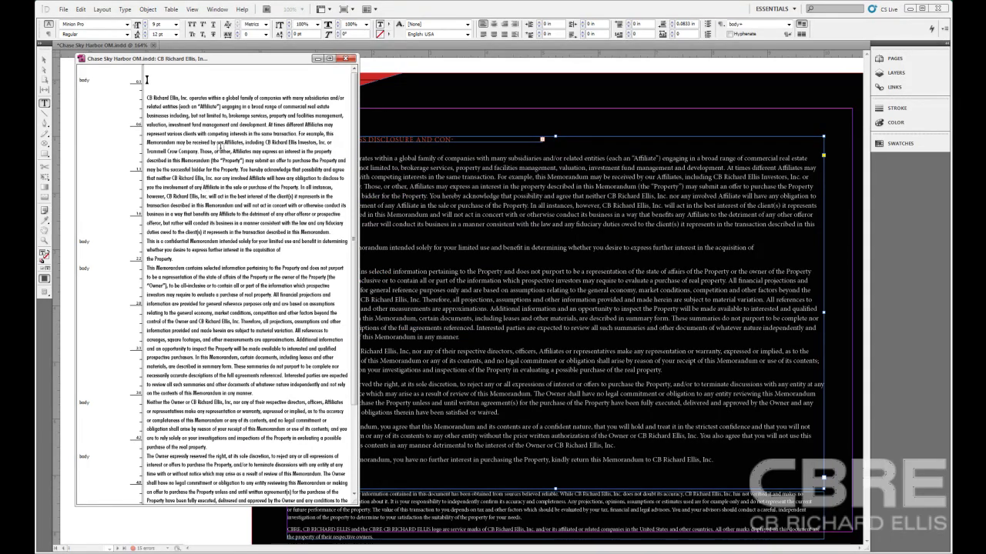
- Replace 'CB Richard Ellis, Inc.' at the start of the story with CBRE
click(222, 98)
click(147, 99)
drag(188, 99, 130, 97)
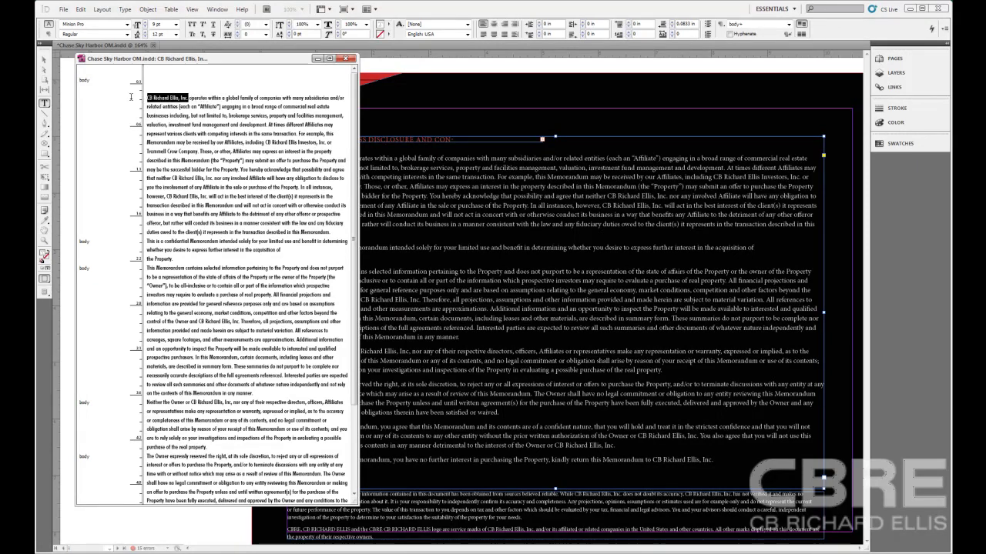
text(CBR)
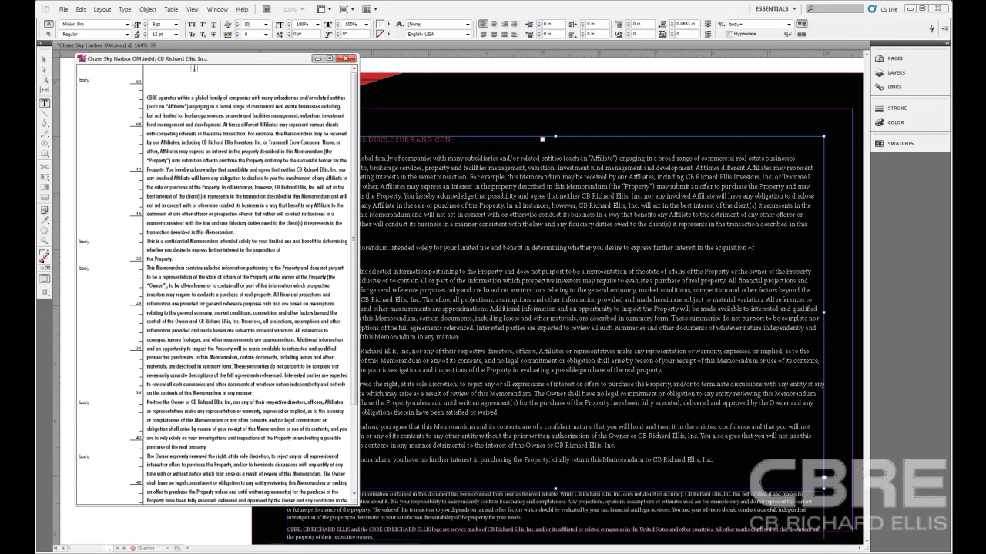
- Check the layout, then restore the original 'CB Richard Ellis, Inc.' company name
key(ctrl+y)
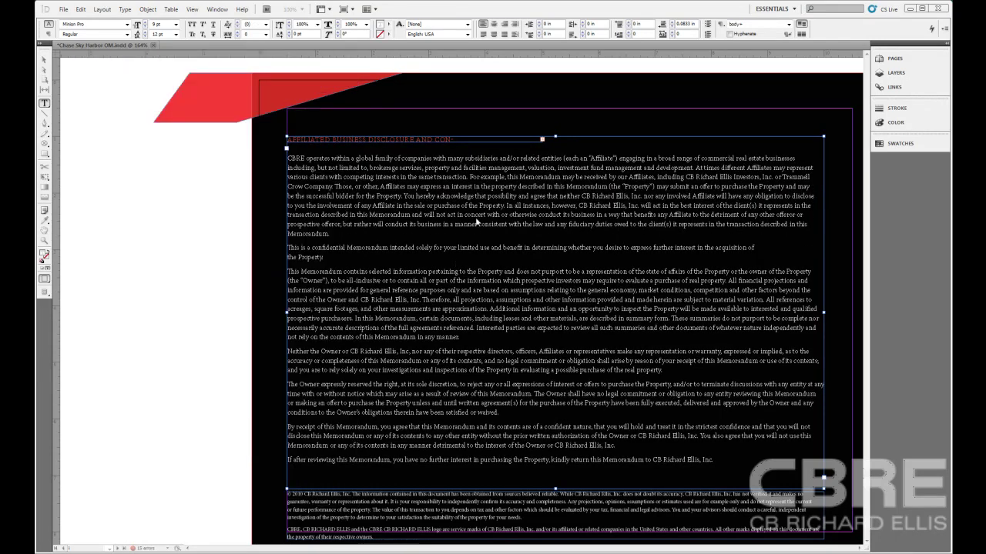
key(ctrl+y)
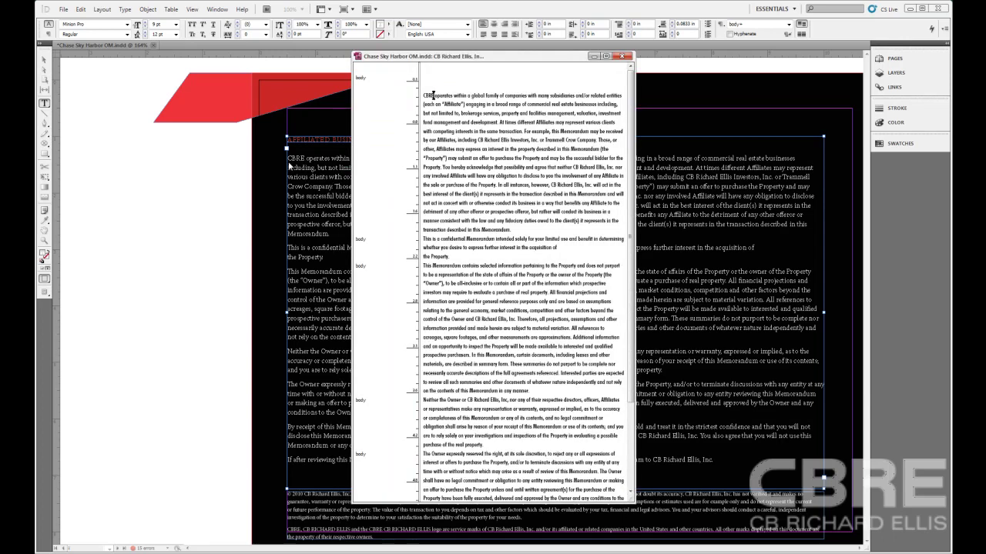
key(BackSpace)
key(BackSpace)
key(shift+Left)
key(shift+Left)
key(ctrl+v)
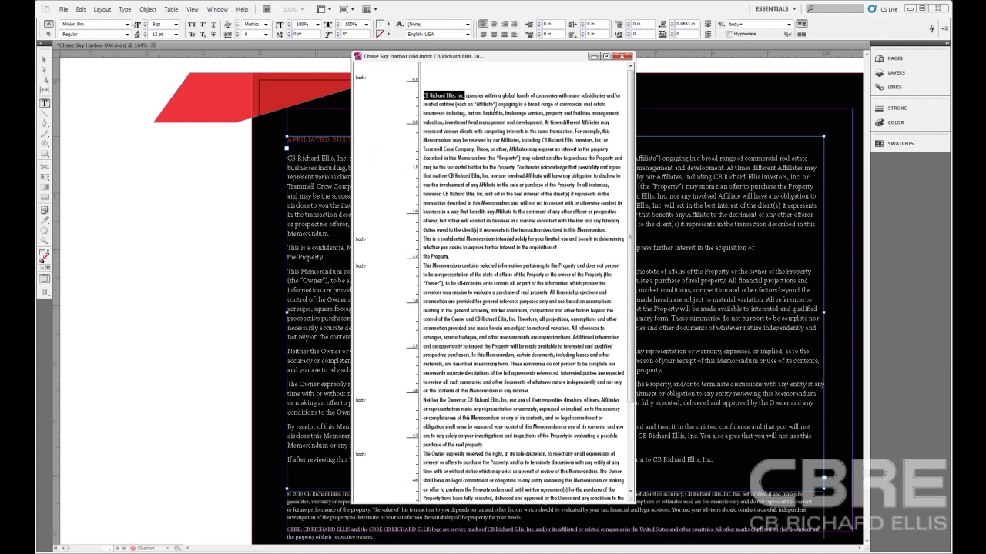
- Close the Story Editor and open the Offering Summary table's story in an enlarged Story Editor window
click(625, 56)
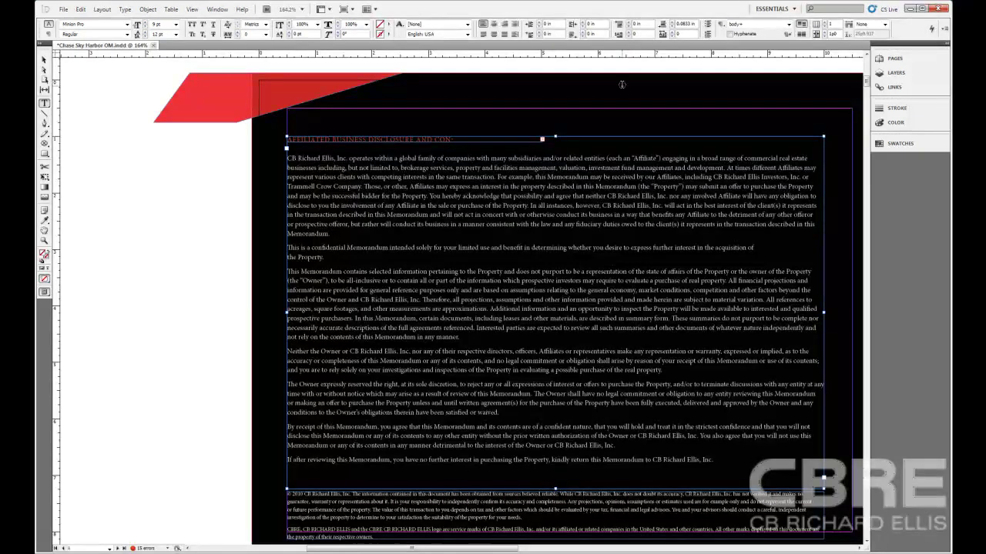
drag(866, 77, 868, 117)
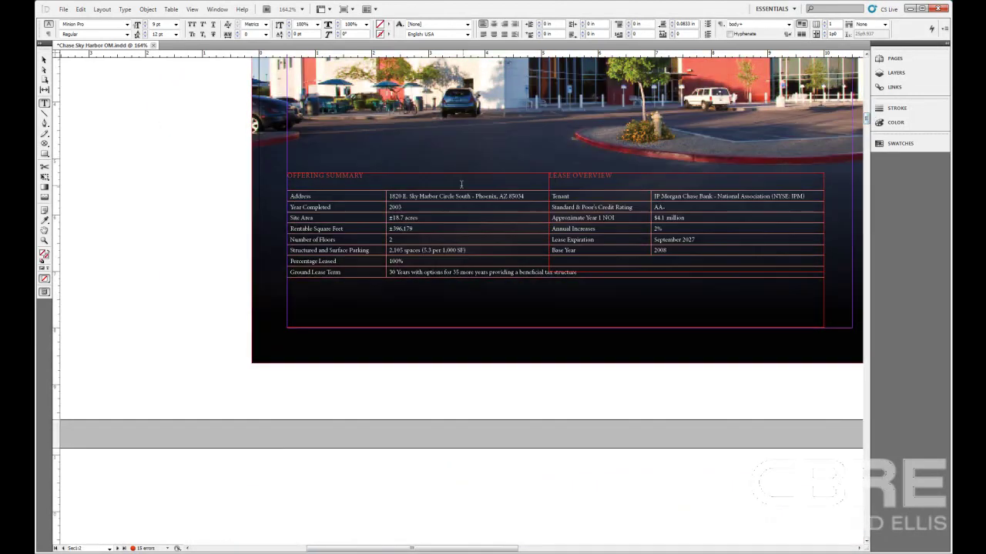
click(422, 207)
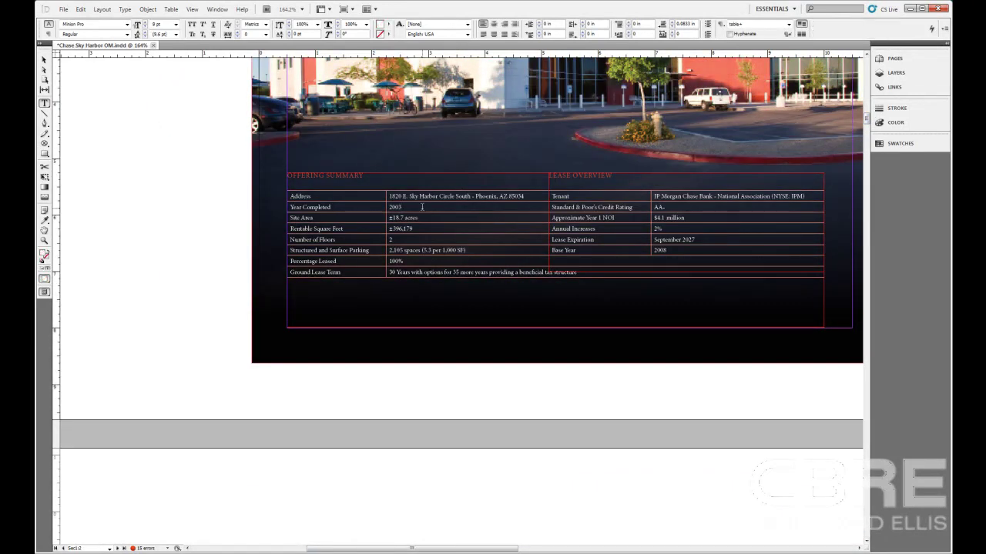
click(333, 196)
key(ctrl+y)
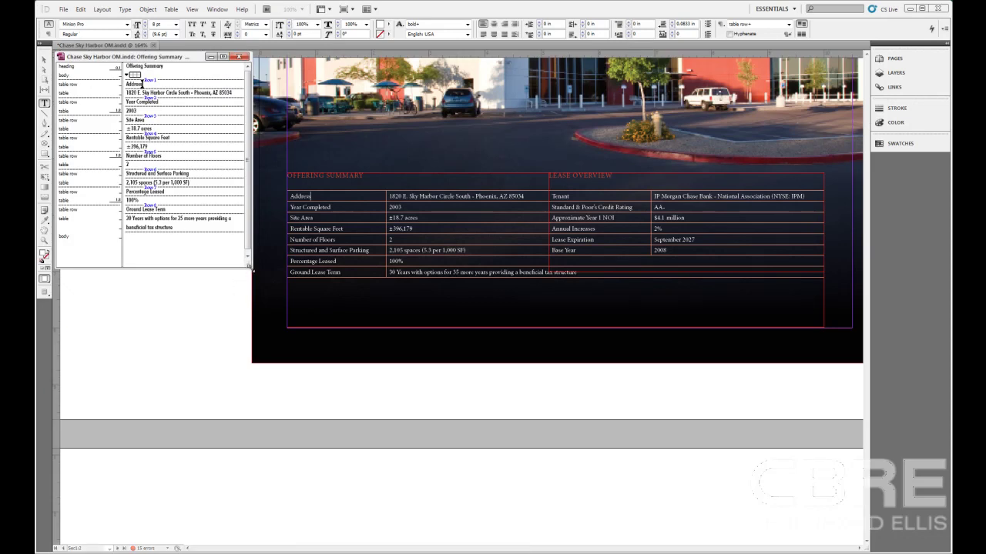
drag(248, 268, 308, 375)
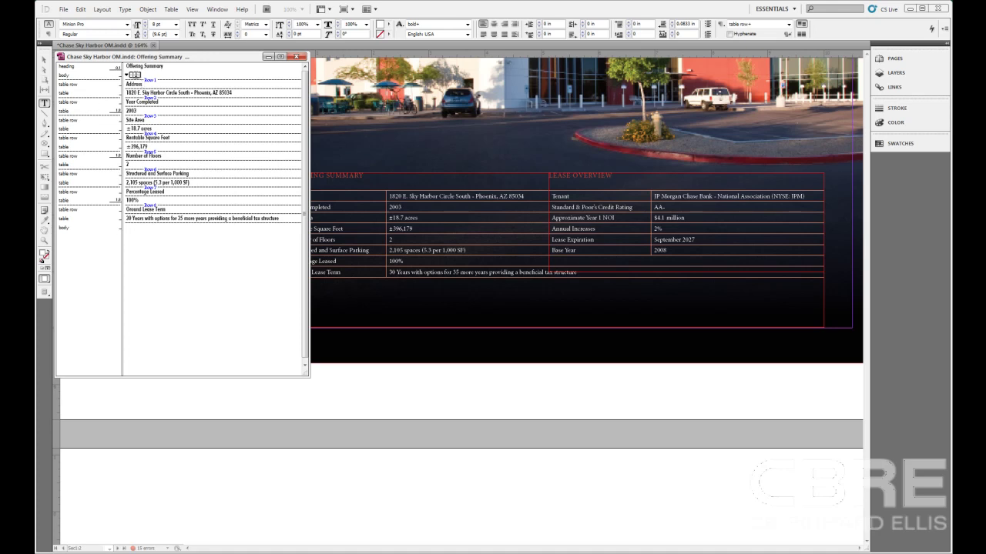
- Arrange the Offering Summary table by columns in the Story Editor, then close the Story Editor
right_click(136, 77)
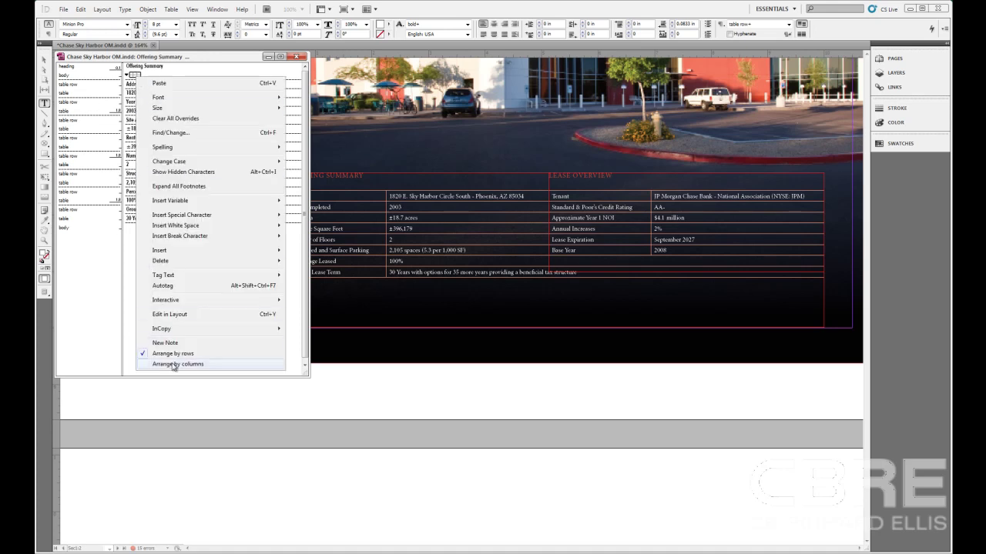
click(174, 365)
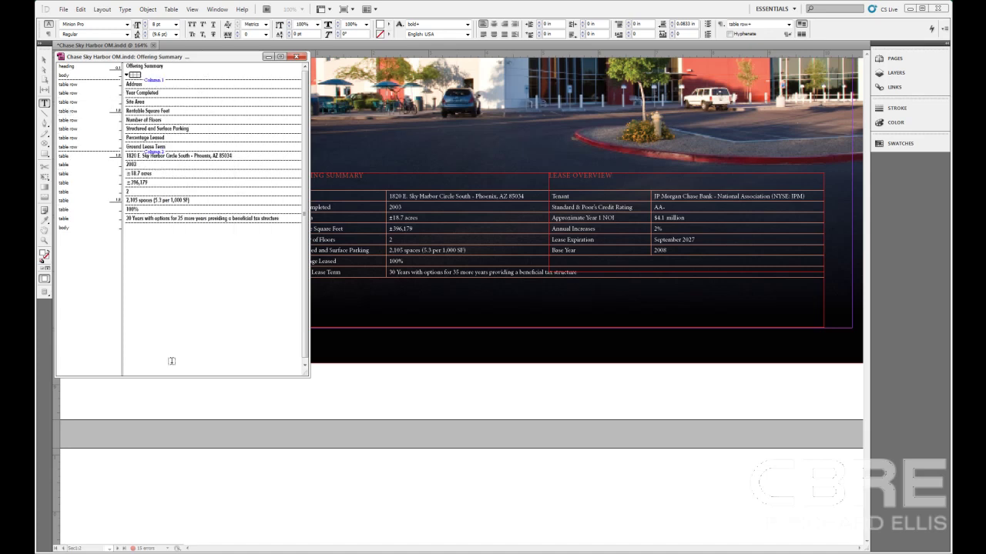
click(299, 57)
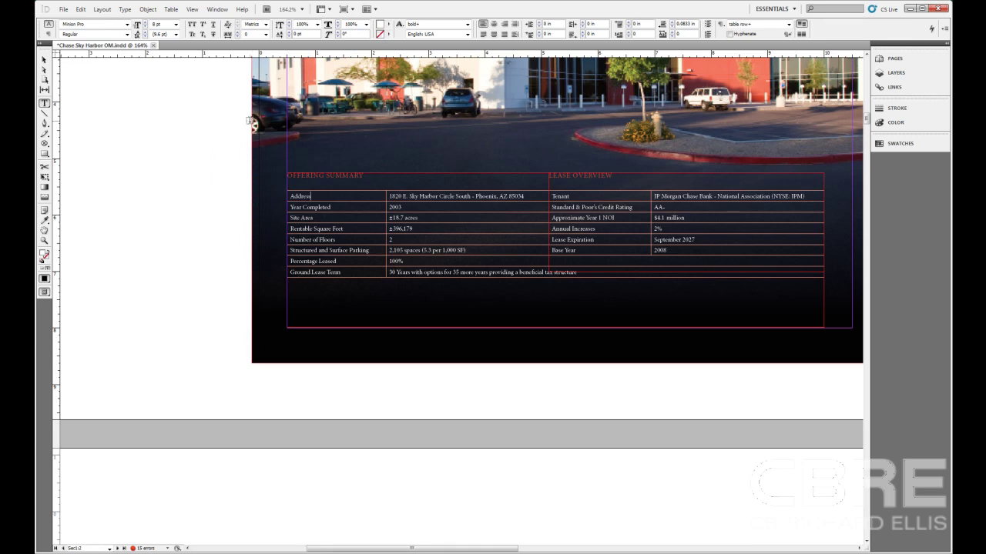
- Scroll up from the Offering Summary page to the Affiliated Business Disclosure page
scroll(193, 214, up, 5)
scroll(193, 213, up, 10)
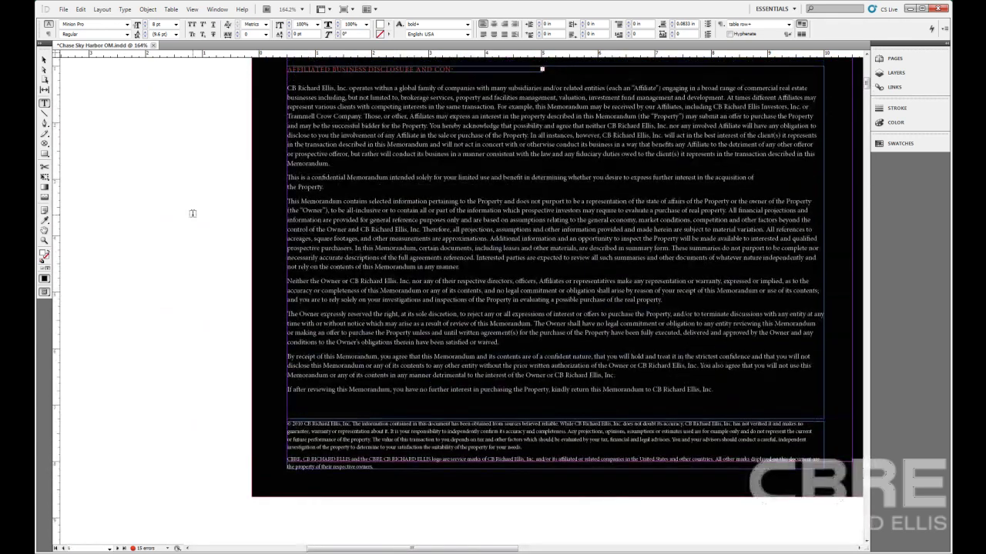
scroll(193, 213, up, 2)
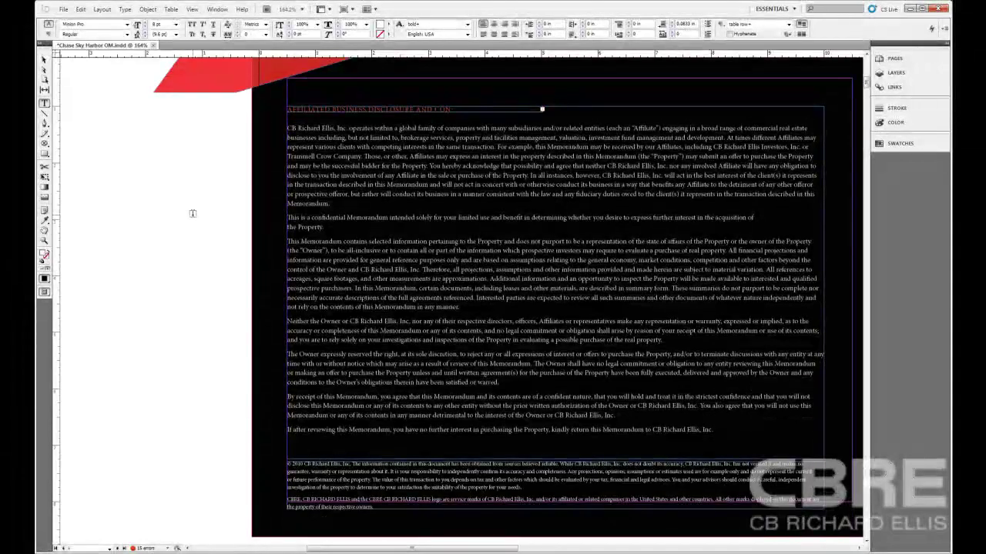